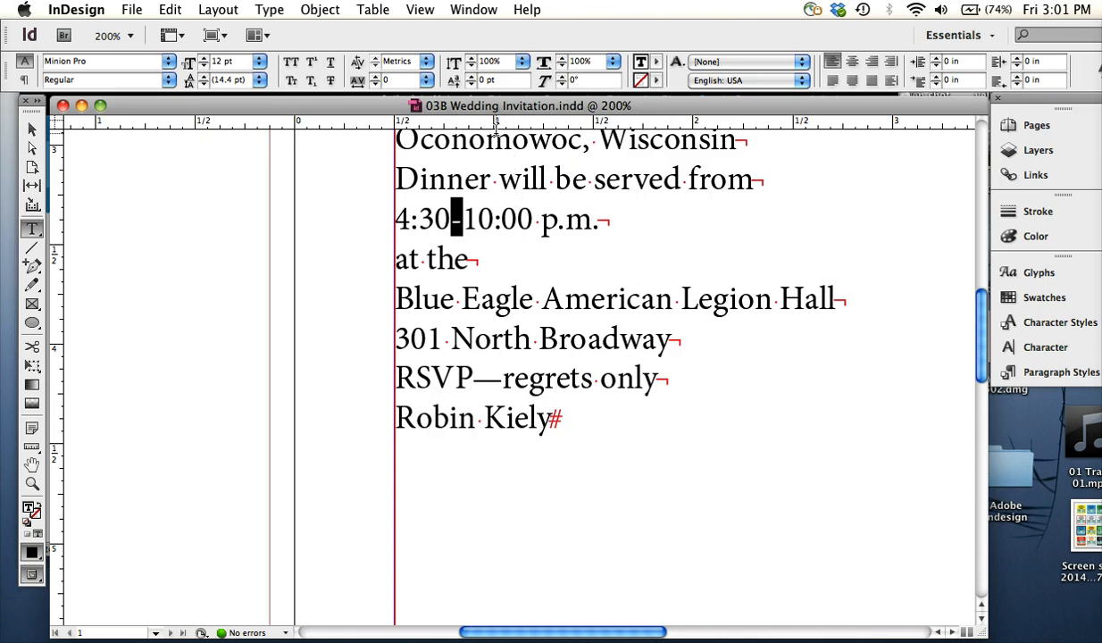
Replace the hyphen between 4:30 and 10:00 with an en dash, and label the time line "en" and the RSVP line "em"
key(alt+minus)
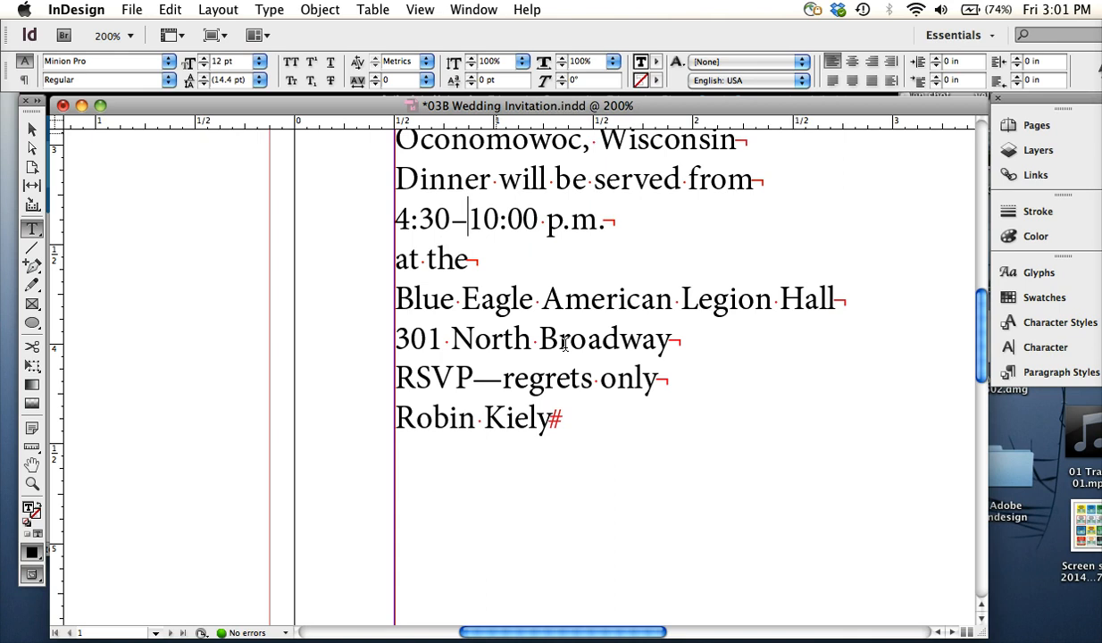
key(shift+Left)
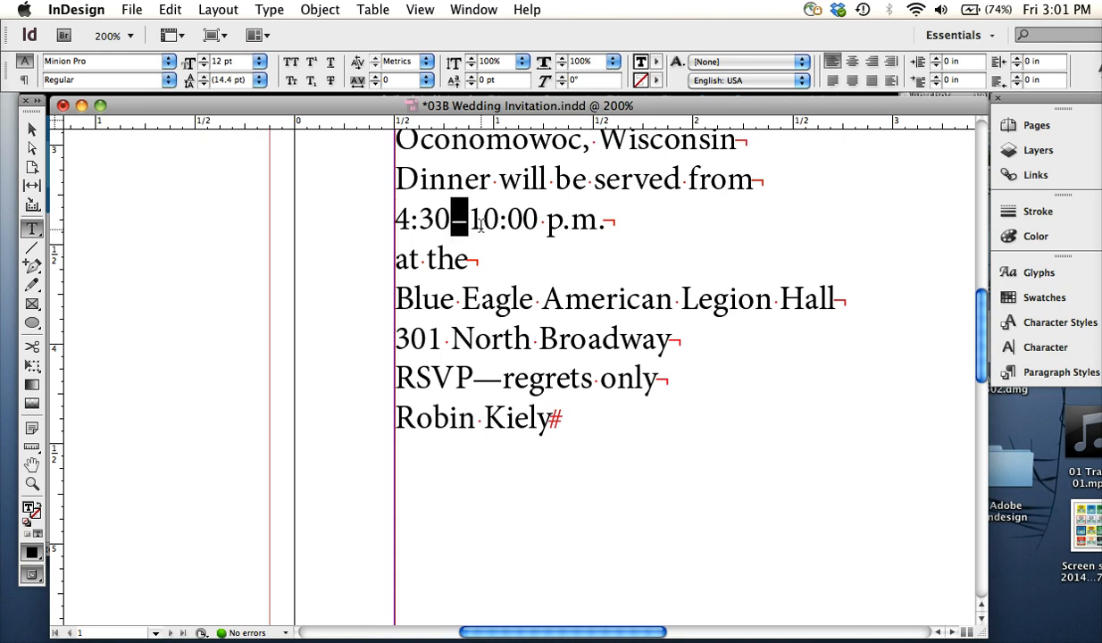
click(602, 221)
text(en)
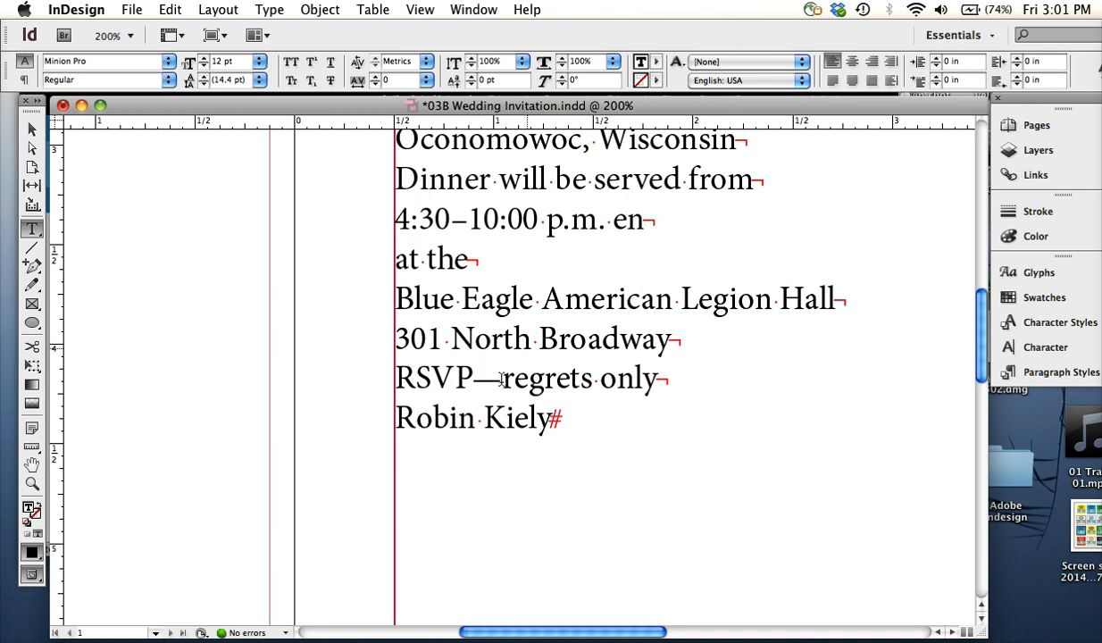
click(661, 375)
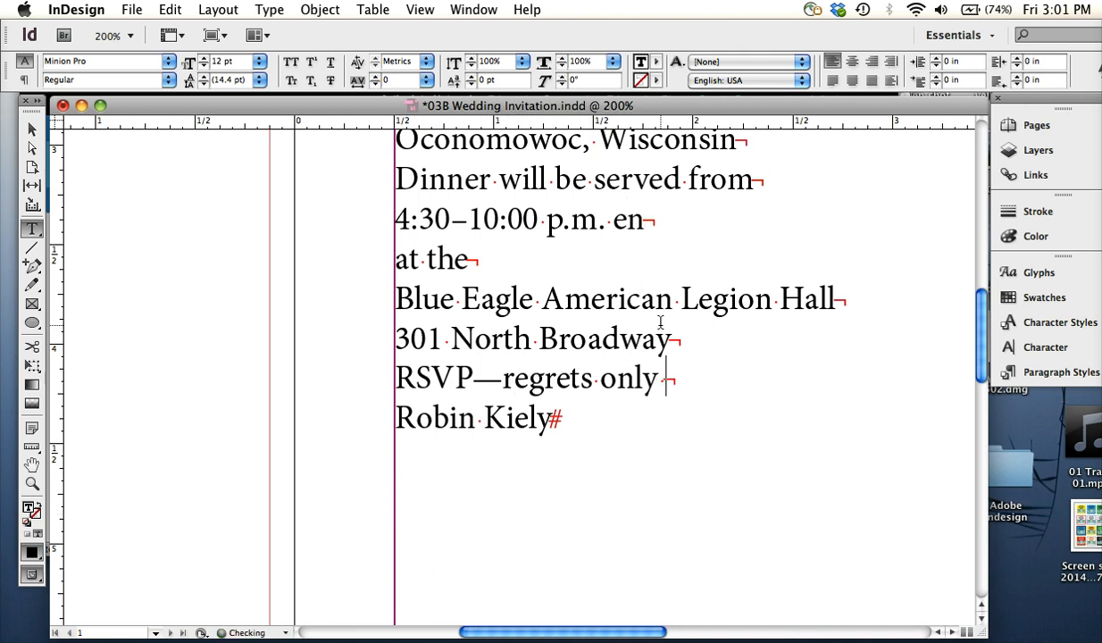
text(em)
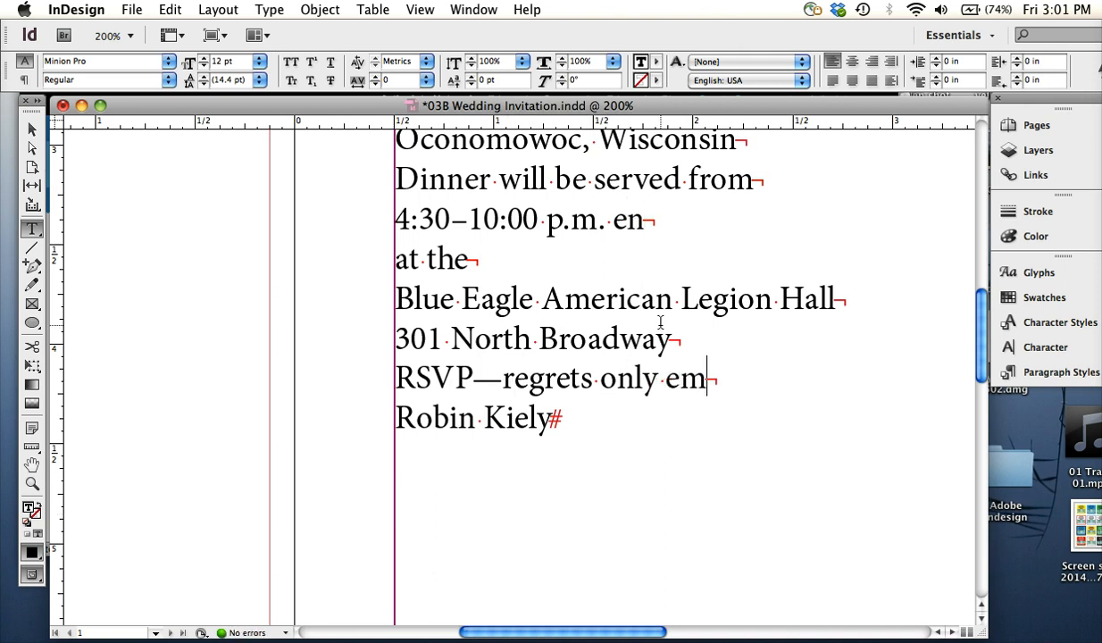
Highlight the "en" and "em" labels and the dash after RSVP to compare the letter widths with the dash lengths
drag(667, 376, 716, 375)
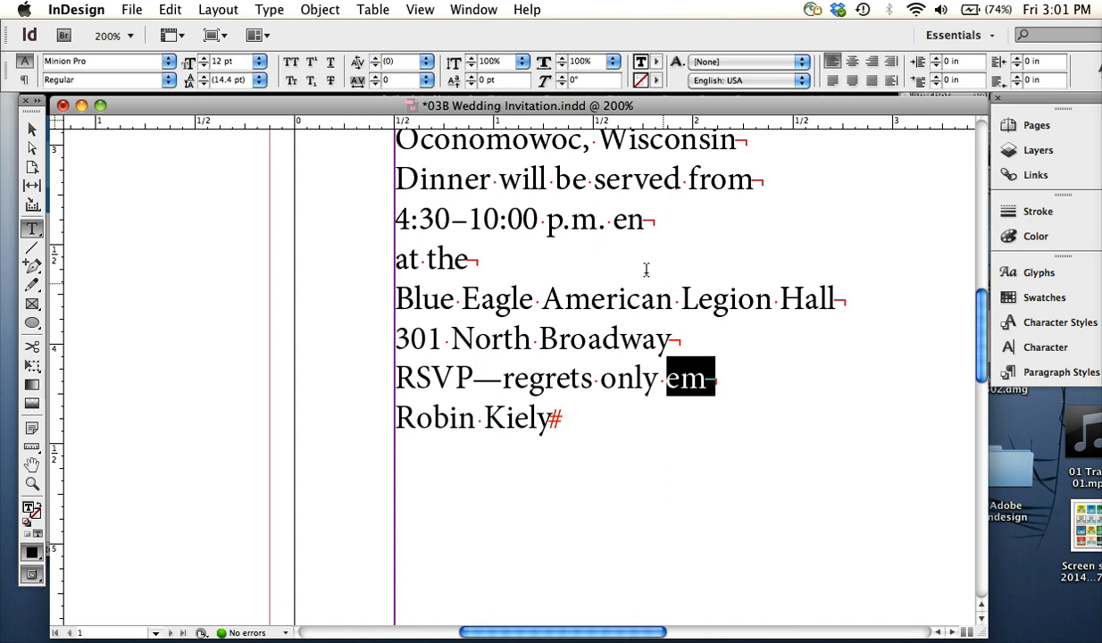
drag(613, 221, 649, 224)
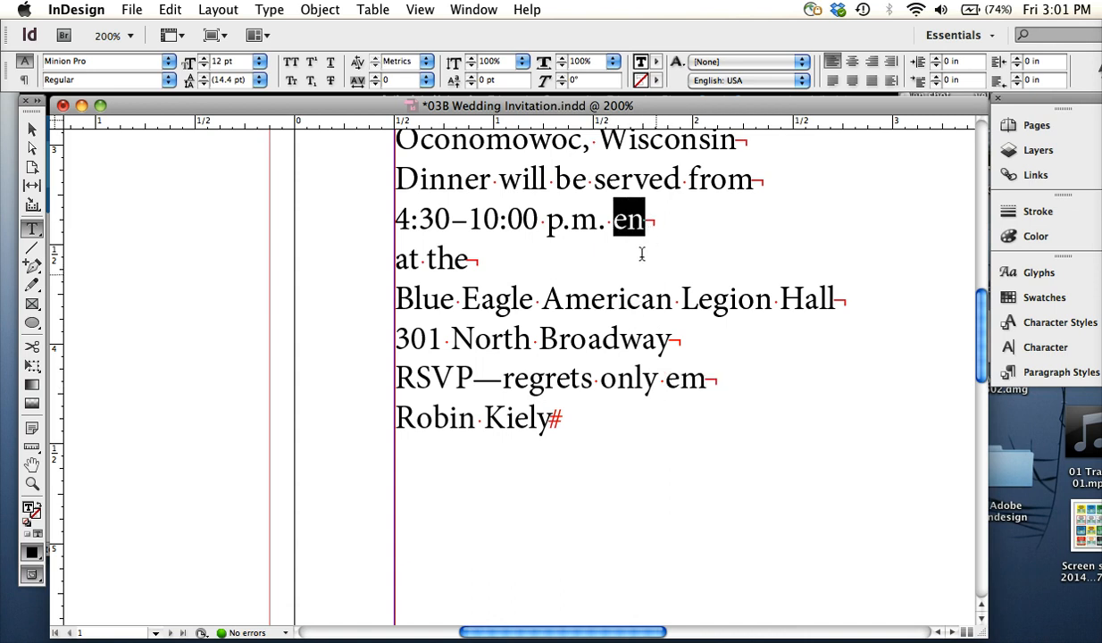
click(627, 218)
mouse_move(628, 219)
mouse_down()
mouse_move(641, 223)
mouse_move(632, 219)
mouse_up()
click(647, 223)
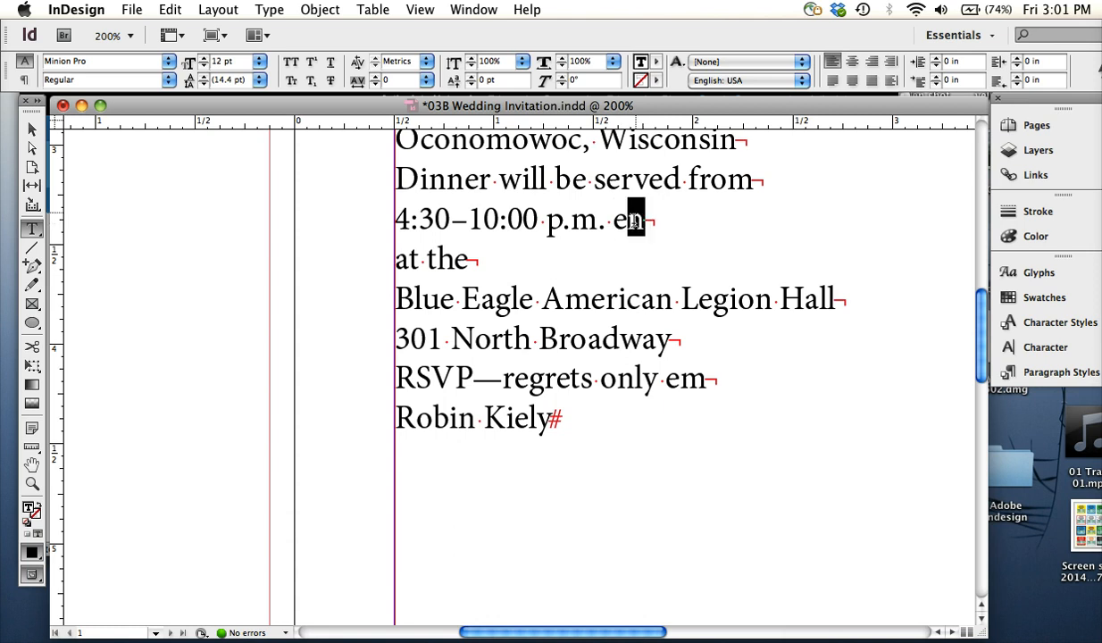
click(476, 383)
drag(476, 382, 502, 382)
drag(679, 383, 702, 391)
click(683, 383)
drag(627, 218, 641, 220)
click(653, 373)
double_click(671, 378)
drag(672, 379, 679, 377)
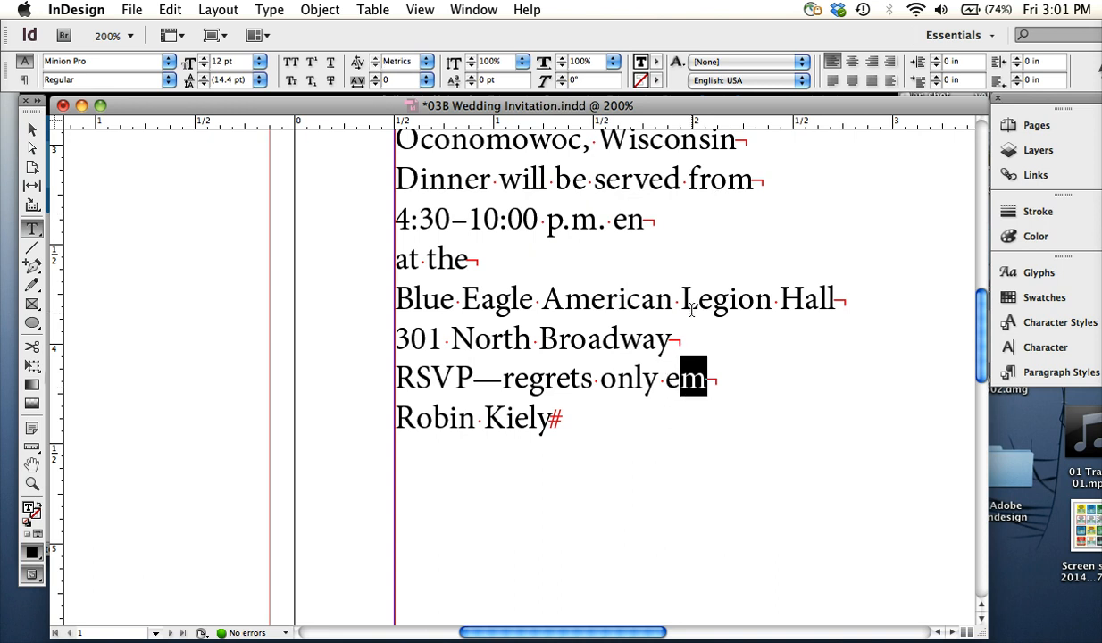
Delete the "em" label after "regrets only" and check the em dash after RSVP
key(BackSpace)
key(BackSpace)
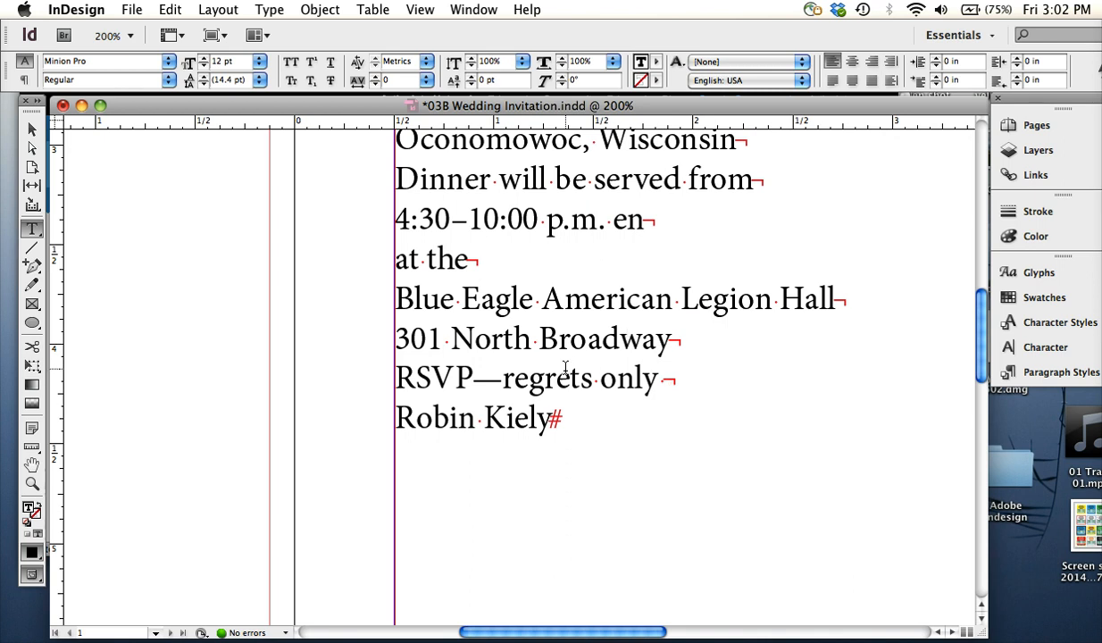
drag(465, 376, 496, 379)
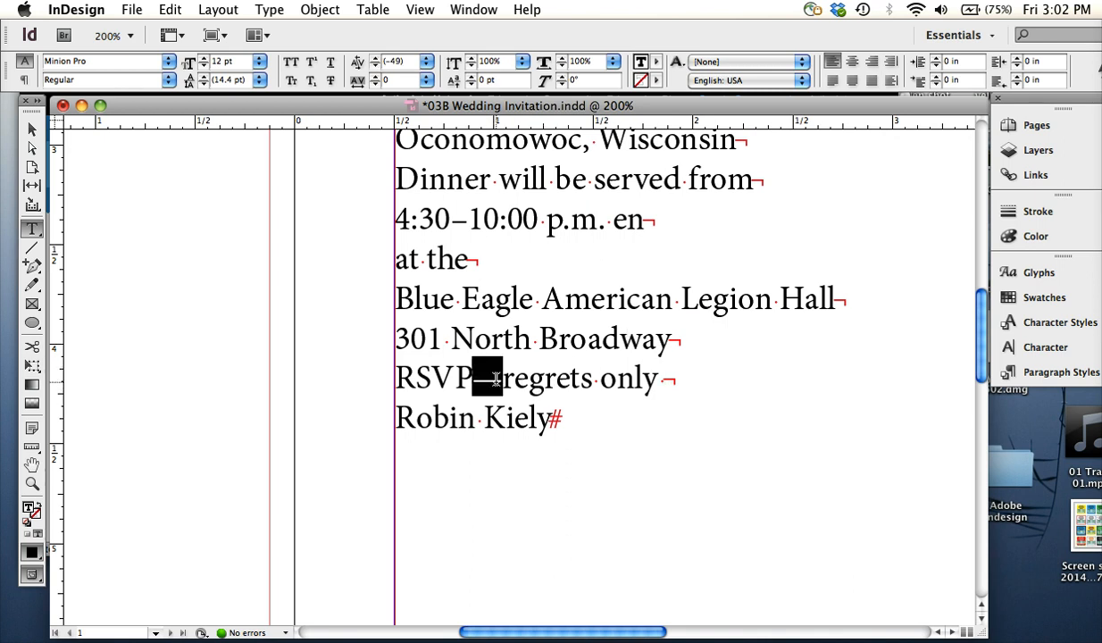
click(574, 374)
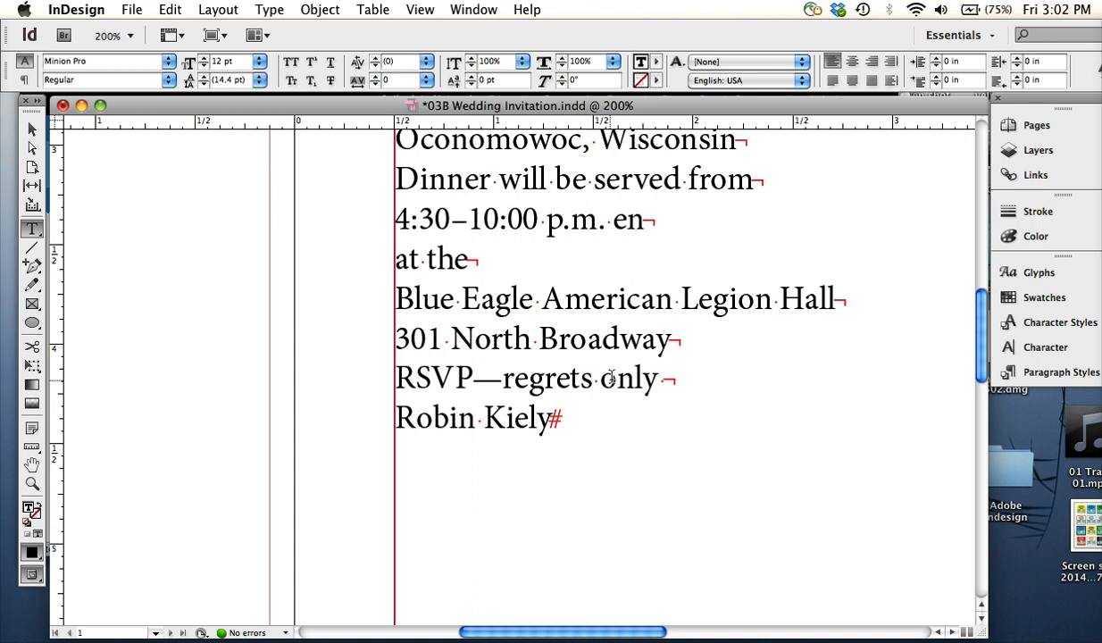
click(614, 380)
key(Right)
Switch to Acrobat to review the instructions and sample invitation in 03-handouts.pdf, and return to InDesign
key(super+minus)
key(super+minus)
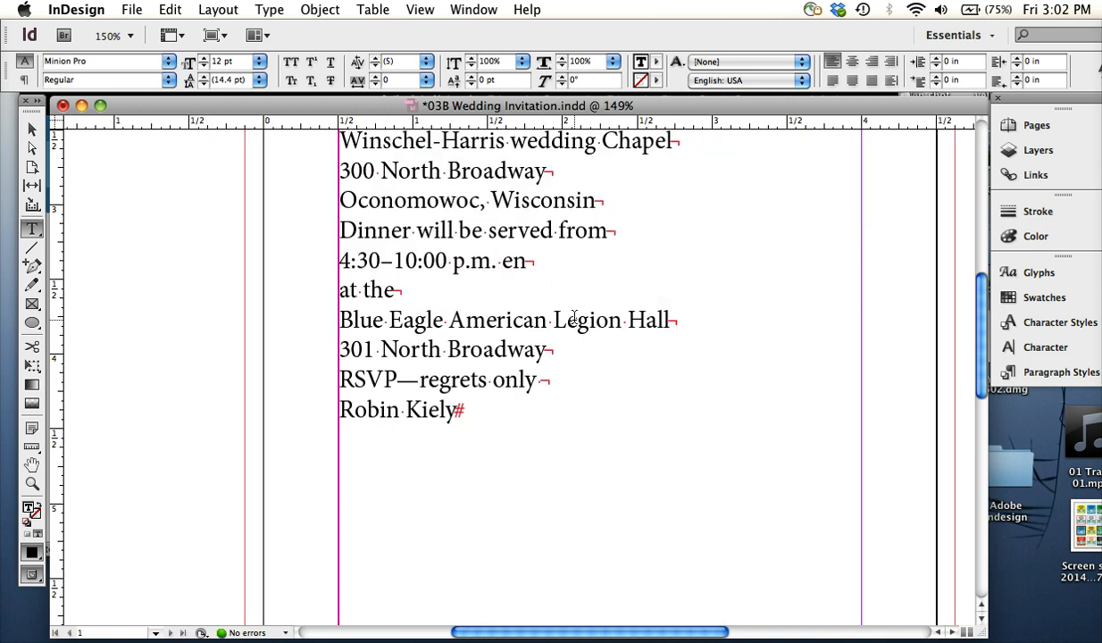
key(super+minus)
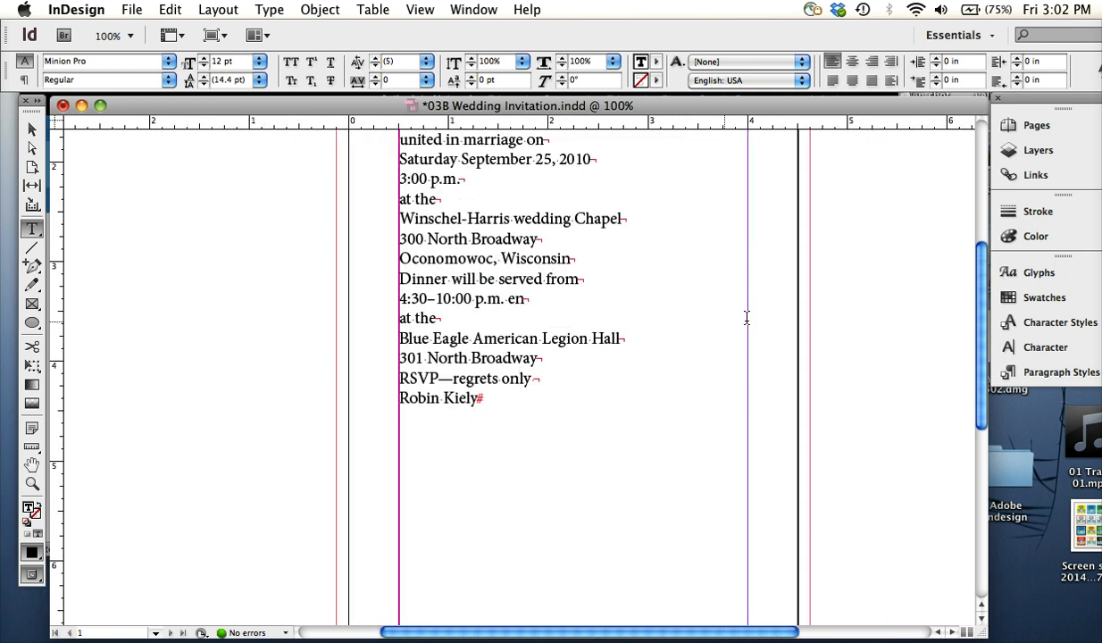
scroll(964, 319, up, 5)
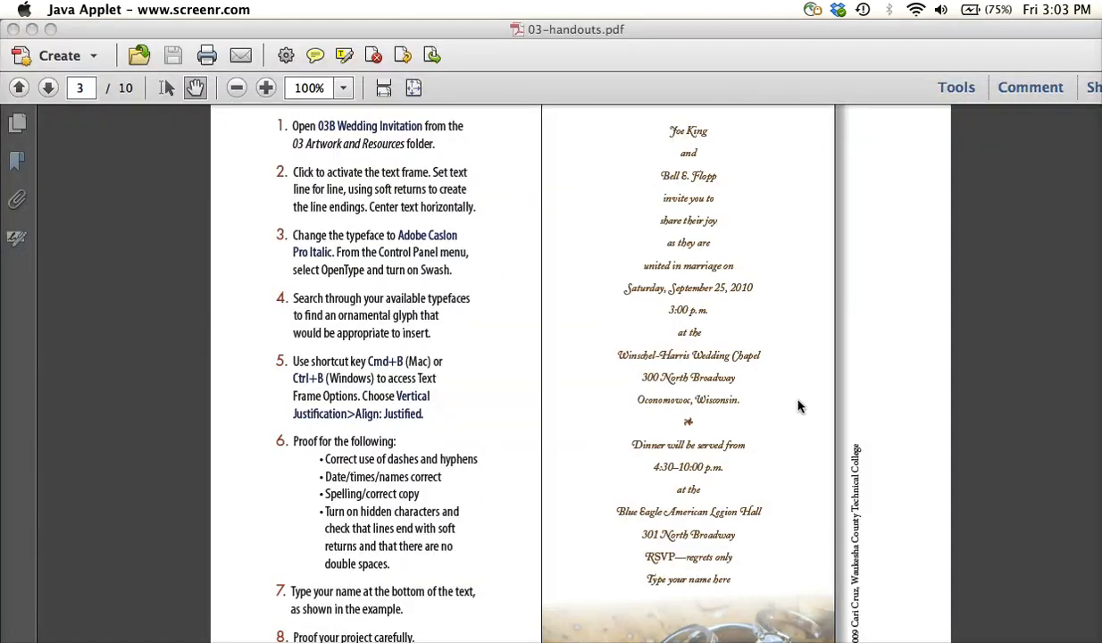
click(807, 399)
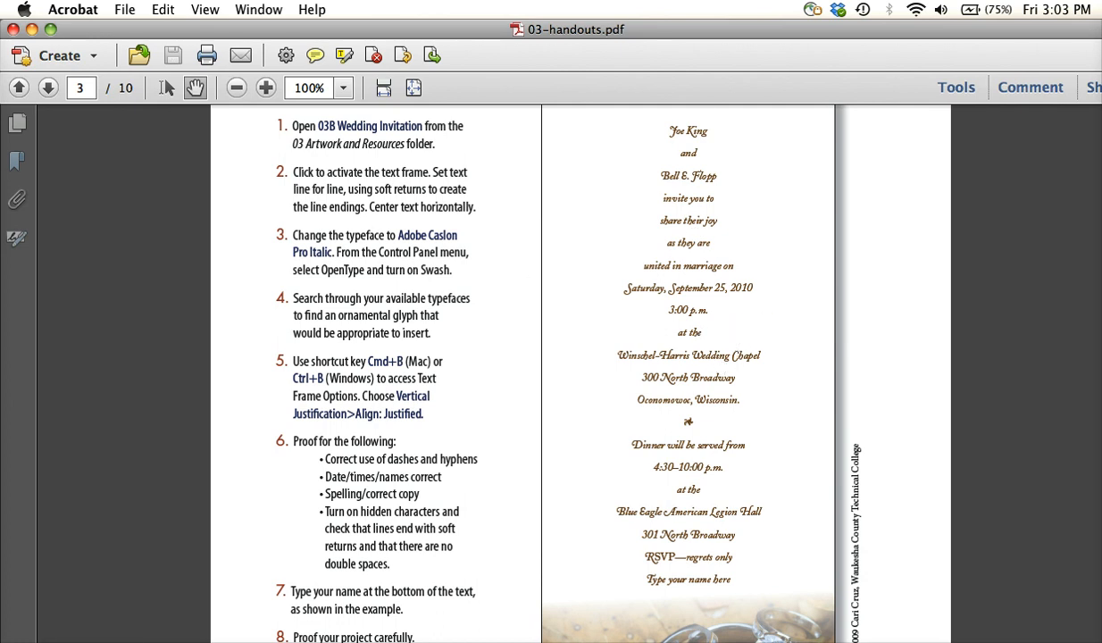
key(super+Tab)
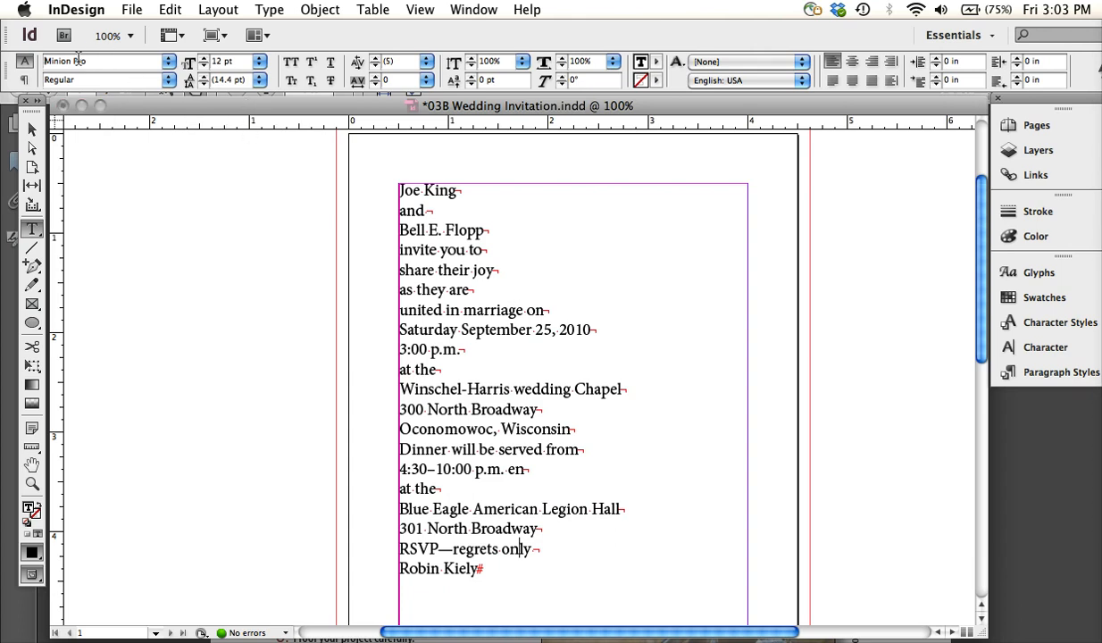
Try to set the typeface to Adobe Caslon Pro Italic without selecting any text
click(47, 63)
drag(90, 62, 22, 63)
text(Adobe Caslon Pro)
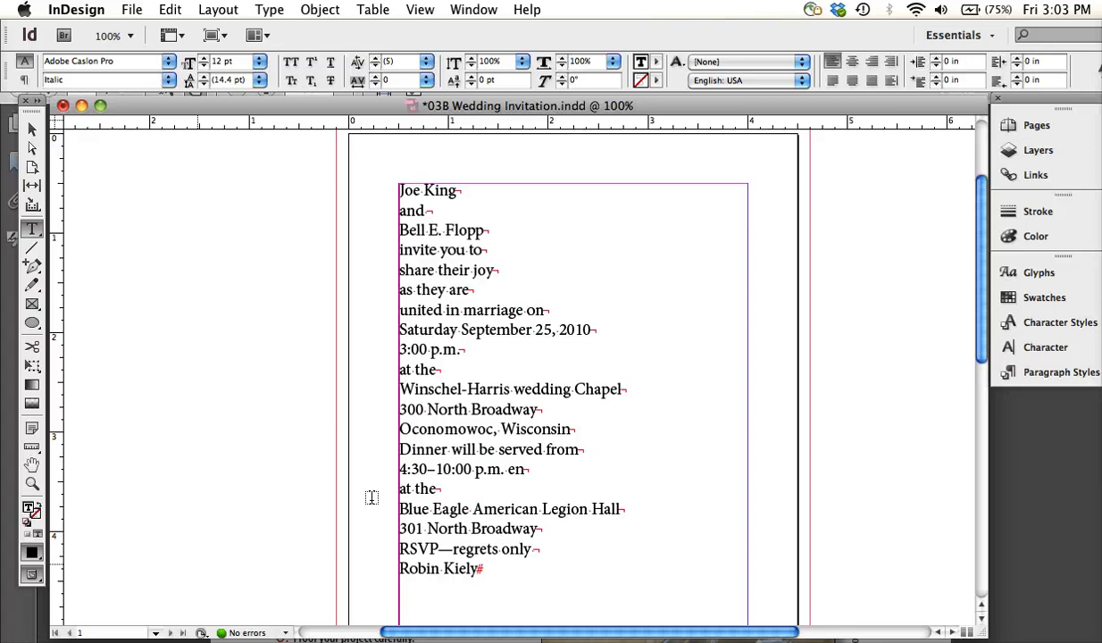
Apply the Adobe Caslon Pro typeface to all of the invitation text, undoing any accidental text replacement
drag(483, 569, 384, 181)
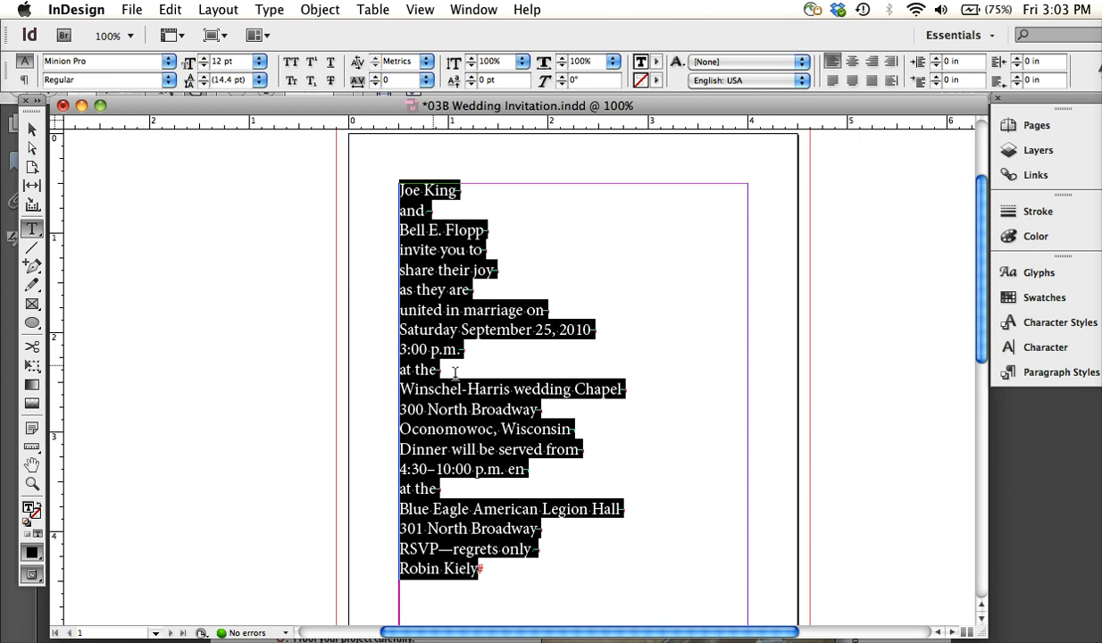
click(99, 60)
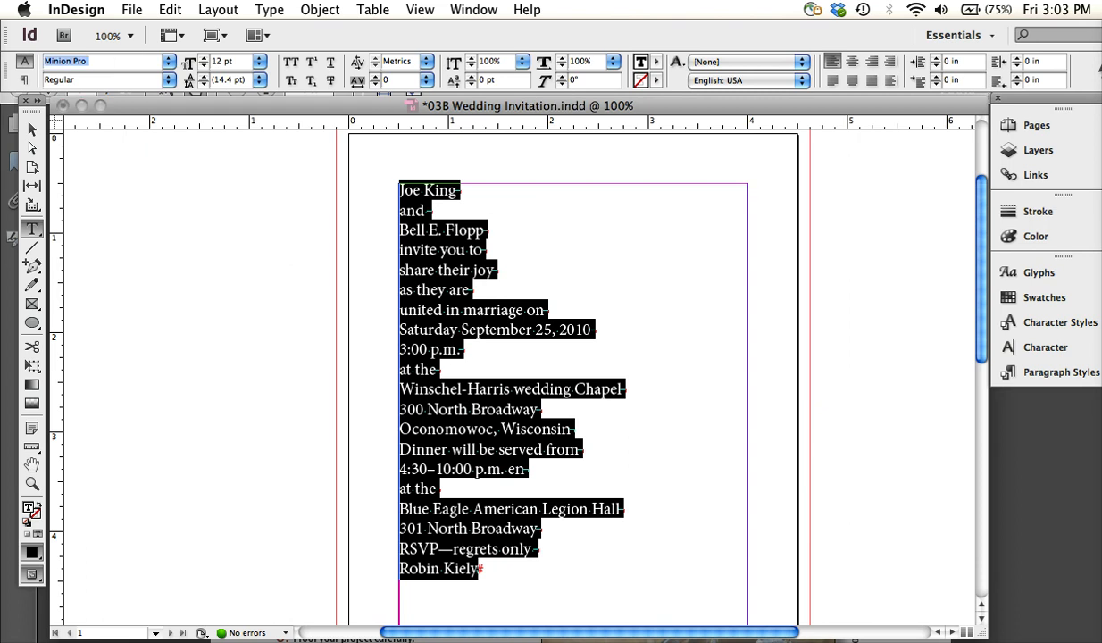
text(Adobe Casl)
key(Return)
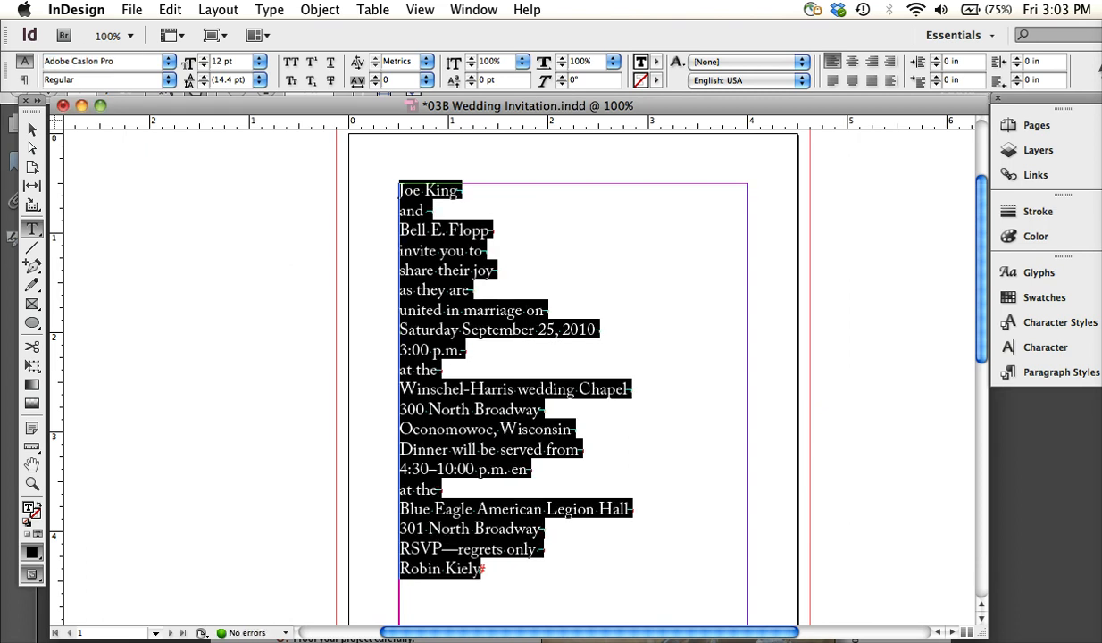
key(Tab)
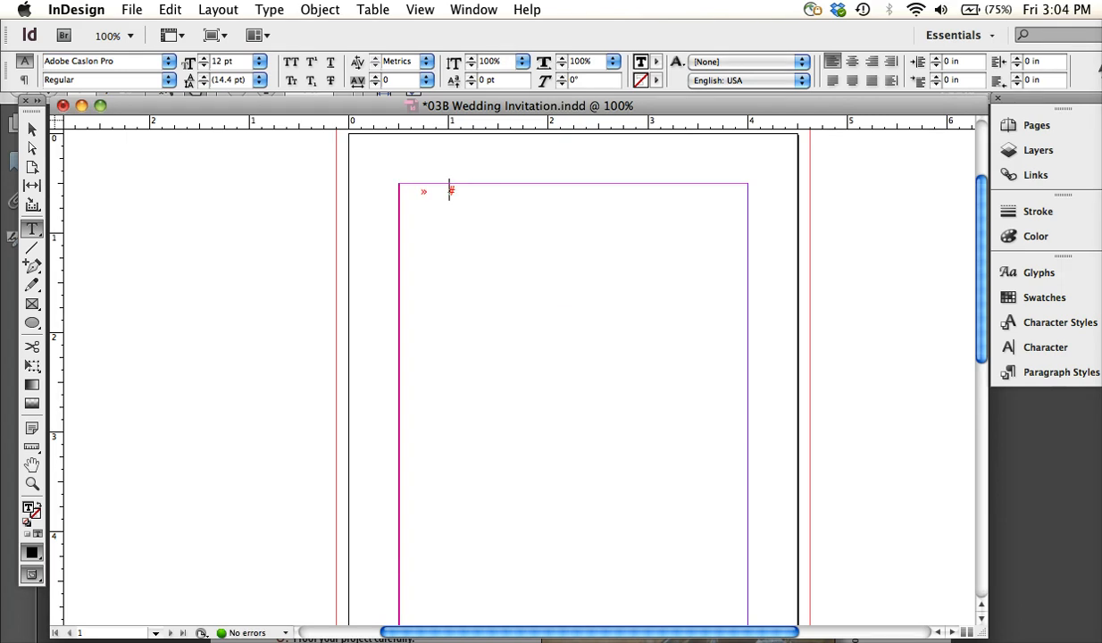
key(super+z)
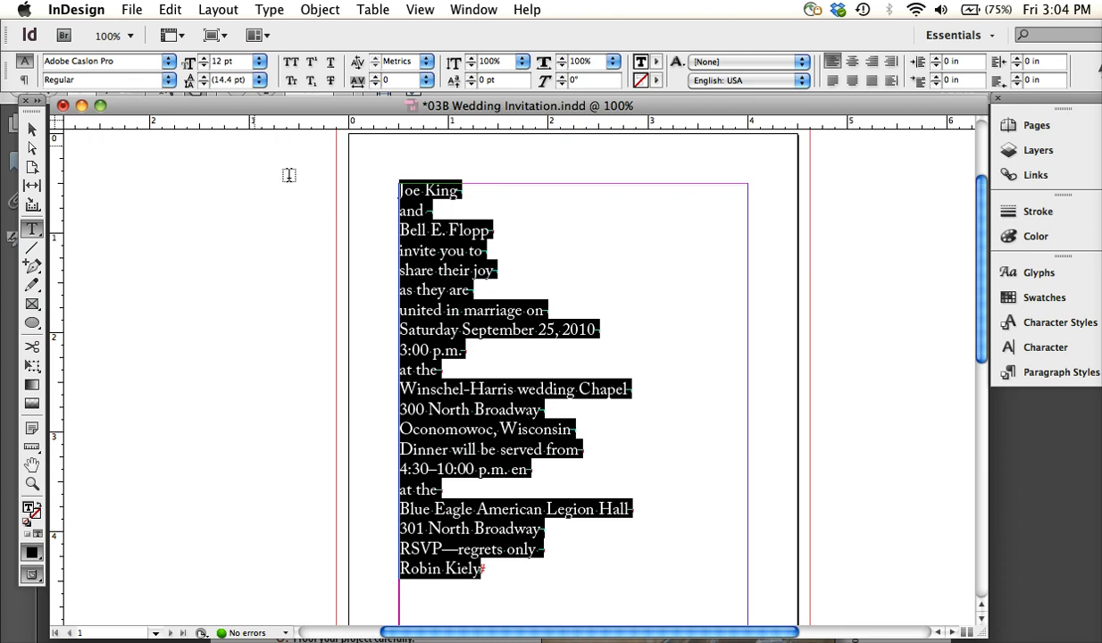
Set the font style of all the invitation text to Italic
click(109, 83)
drag(80, 80, 12, 43)
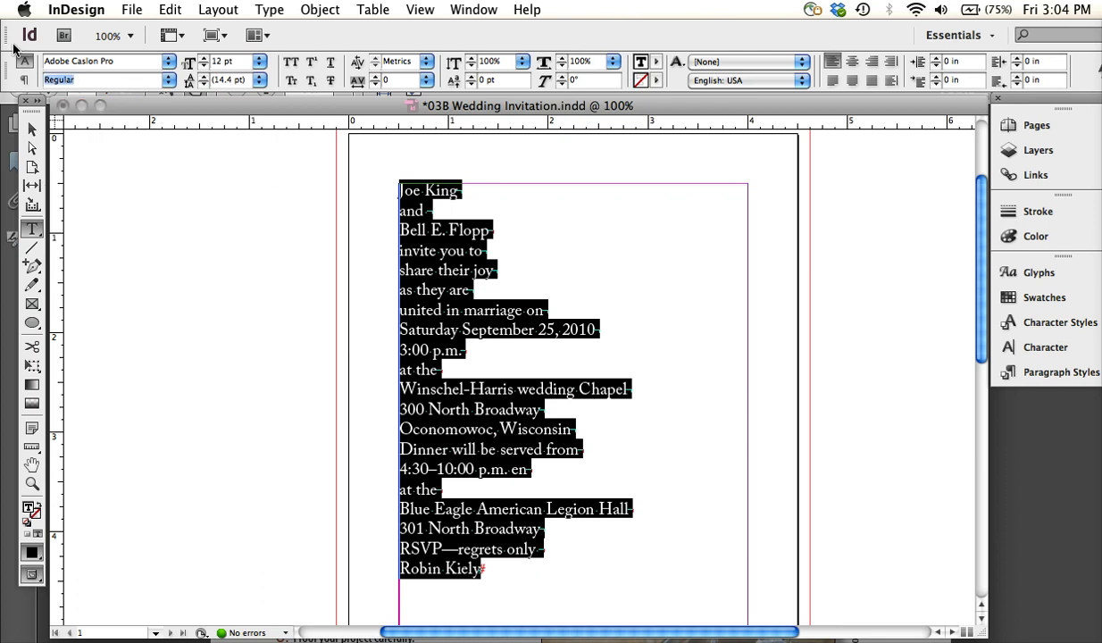
text(Italic)
key(Return)
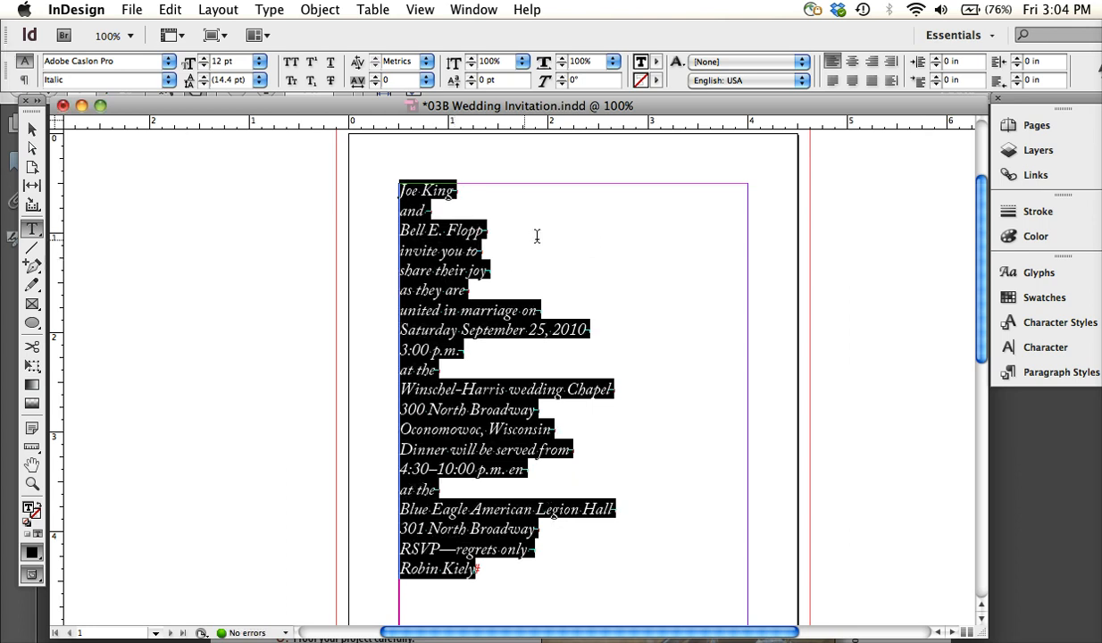
Check the sample invitation in the Acrobat handout, return to InDesign and center all the invitation text horizontally
key(super+Tab)
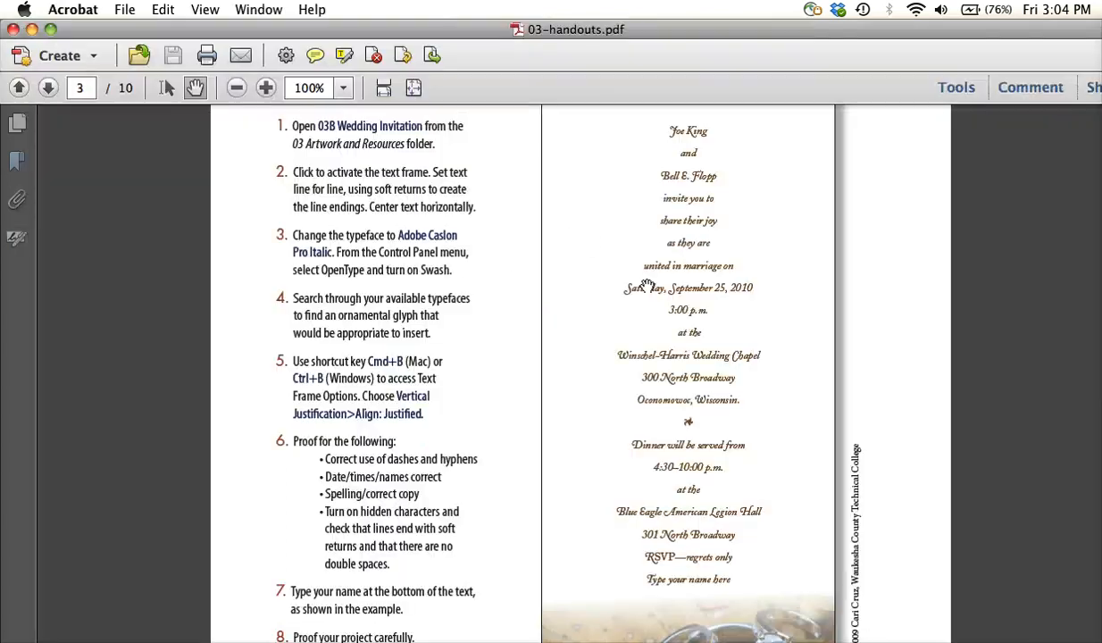
drag(456, 30, 505, 107)
click(506, 107)
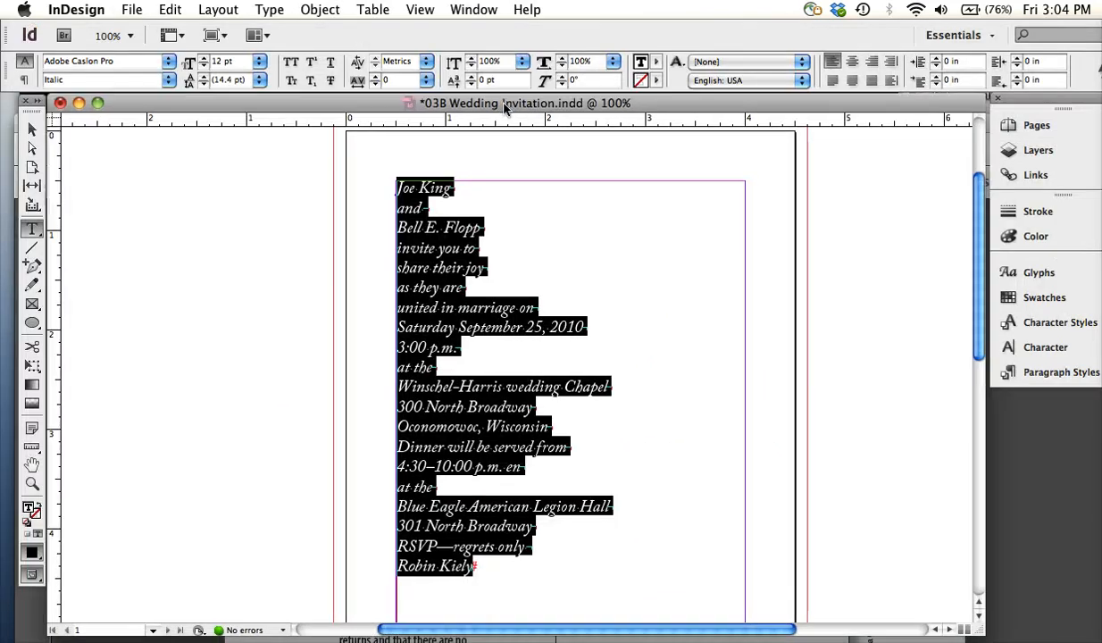
click(851, 62)
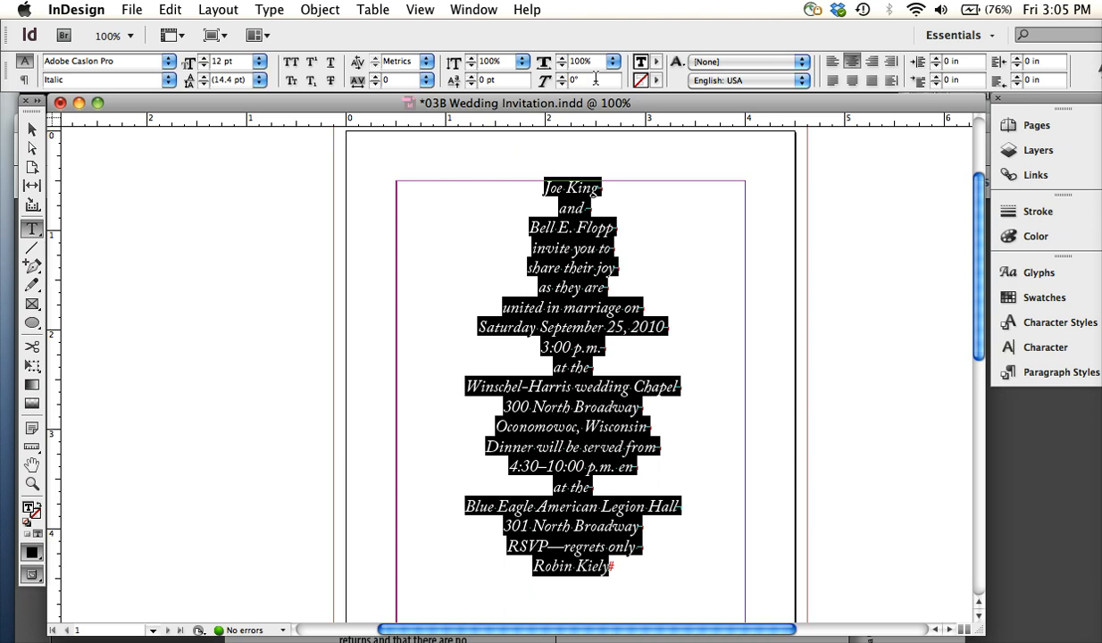
Insert an empty line with a soft return after "Oconomowoc, Wisconsin"
click(578, 231)
drag(665, 559, 573, 152)
click(456, 444)
click(654, 426)
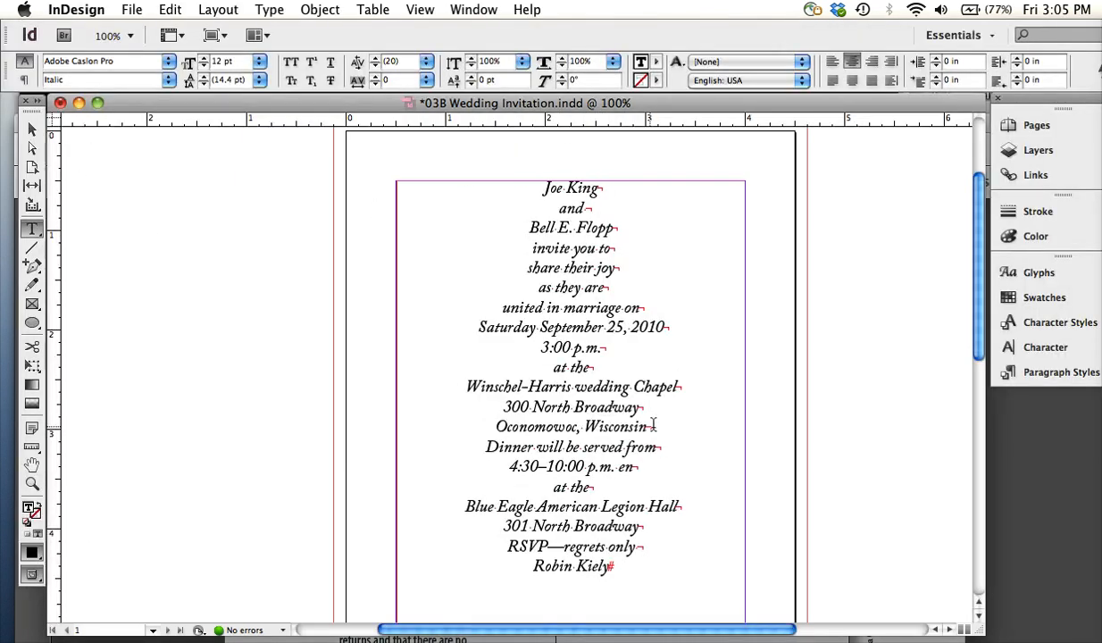
click(647, 425)
key(Return)
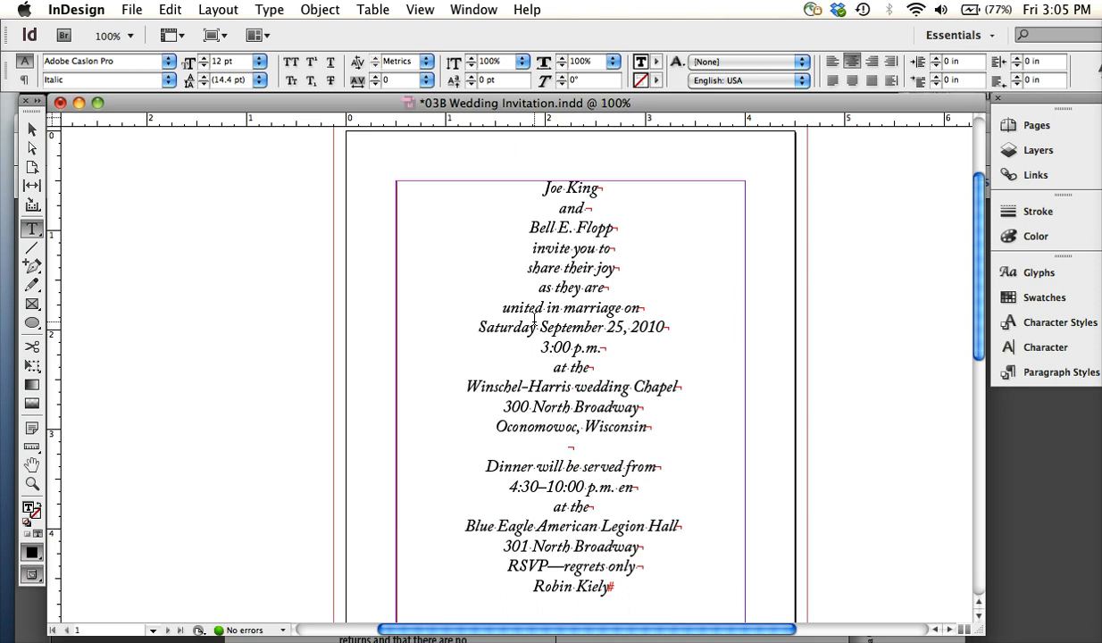
Enter a placeholder "z" on the new line and replace it with recently used glyphs, including the fleuron and the curved swash
text(z)
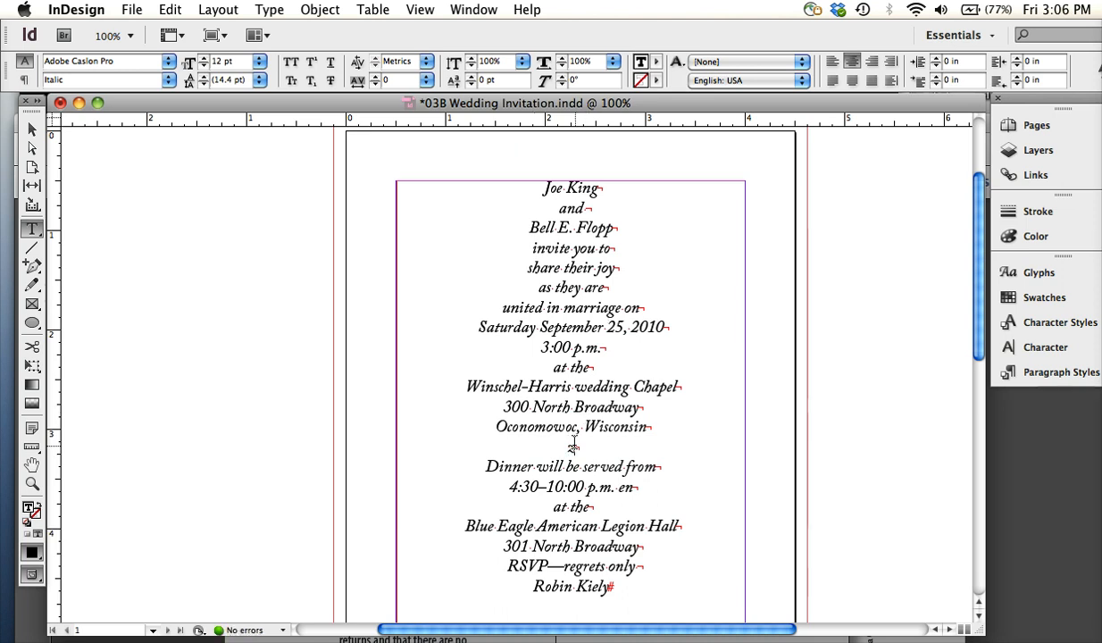
key(shift+Left)
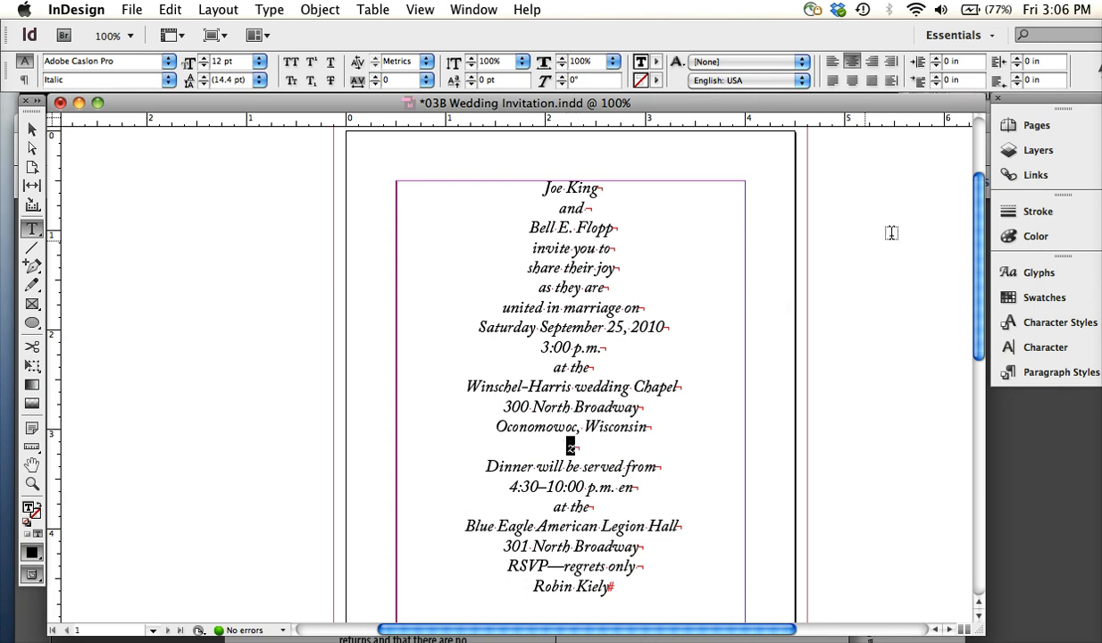
click(573, 449)
double_click(573, 449)
click(1028, 271)
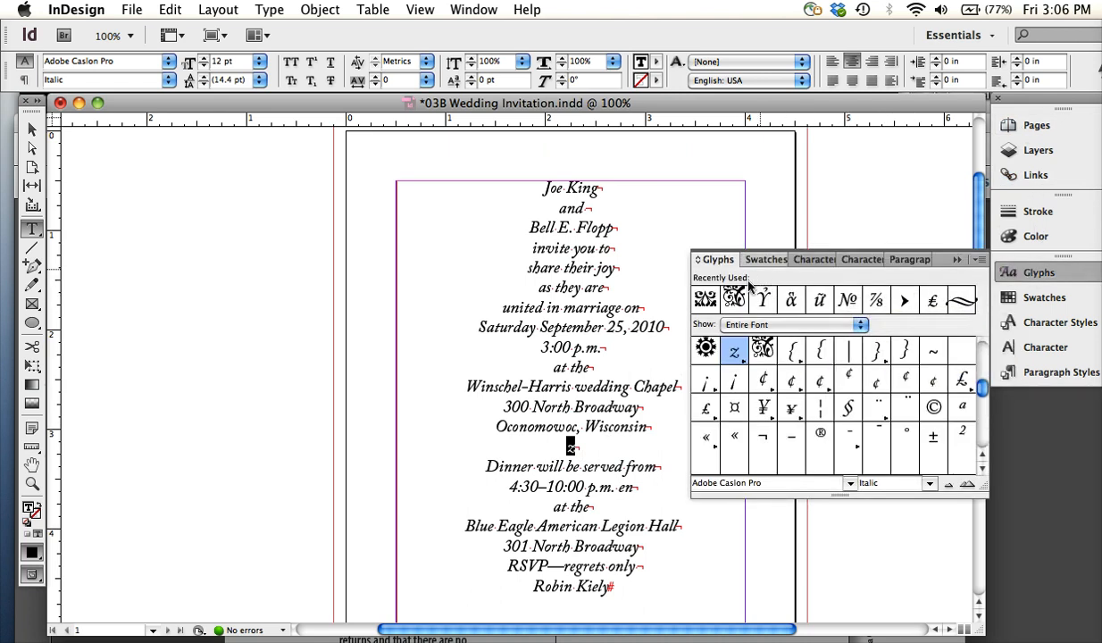
double_click(706, 300)
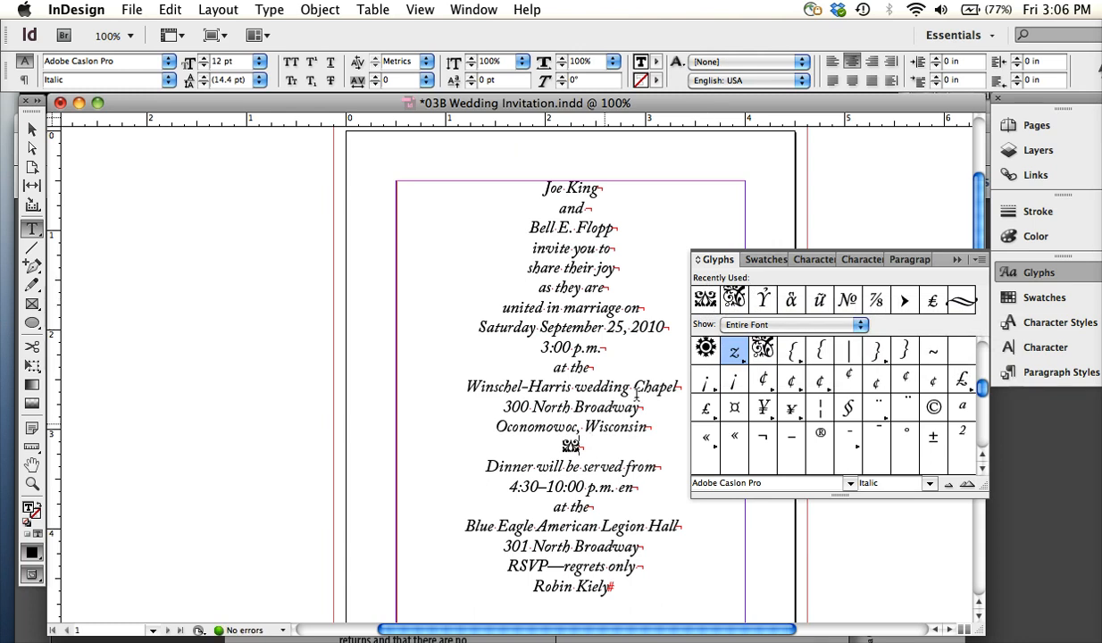
double_click(960, 304)
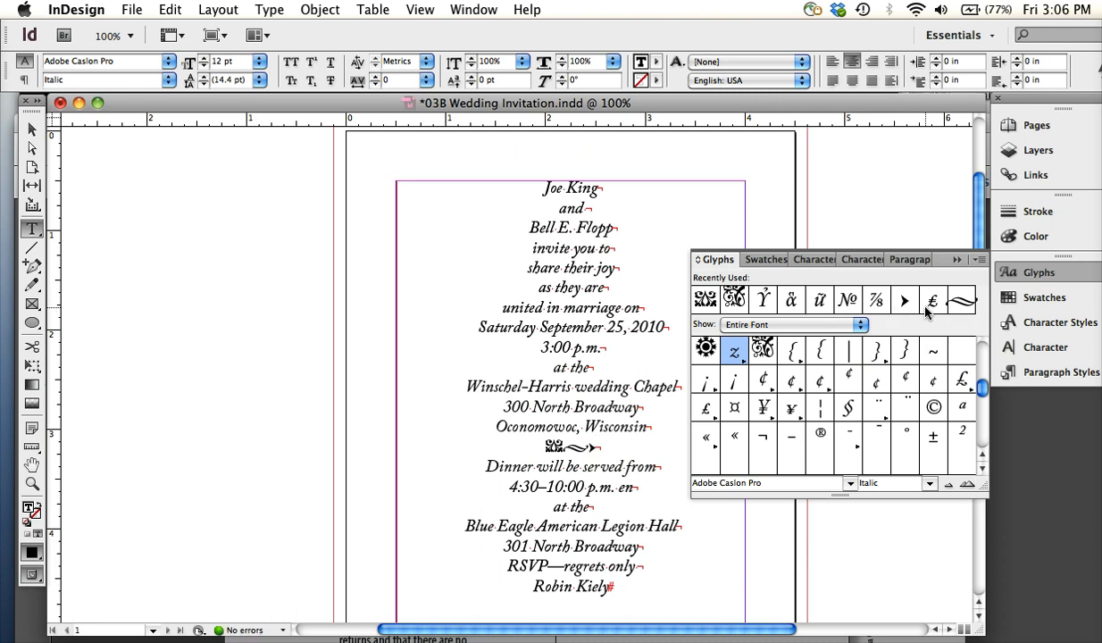
double_click(930, 303)
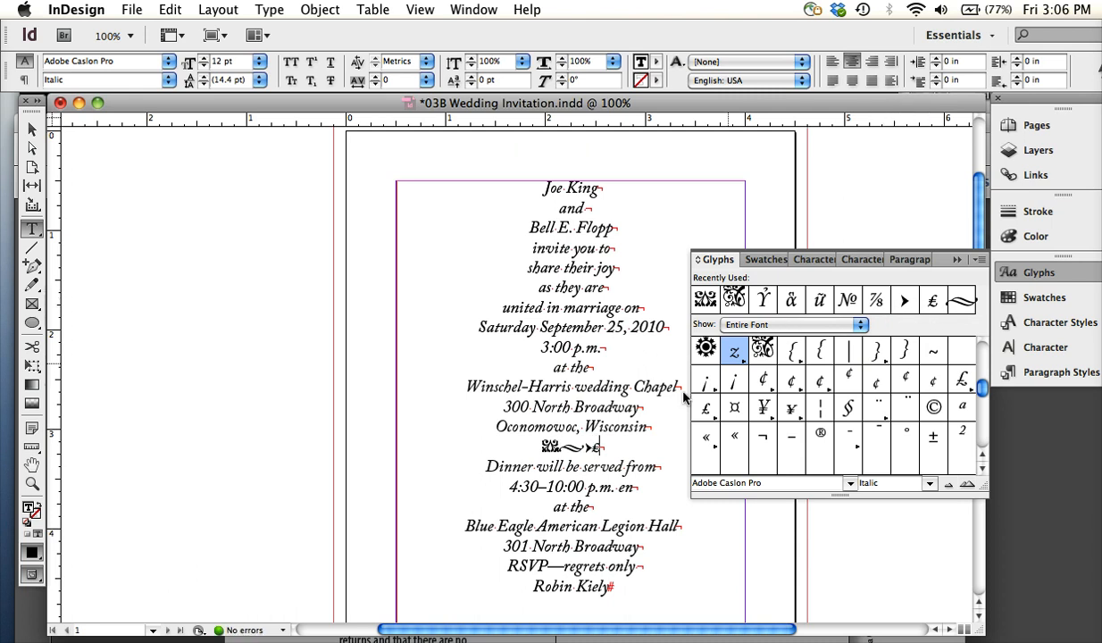
Remove the arrow, pound sign and fleuron glyphs from the ornament line by undoing their insertion
key(super+z)
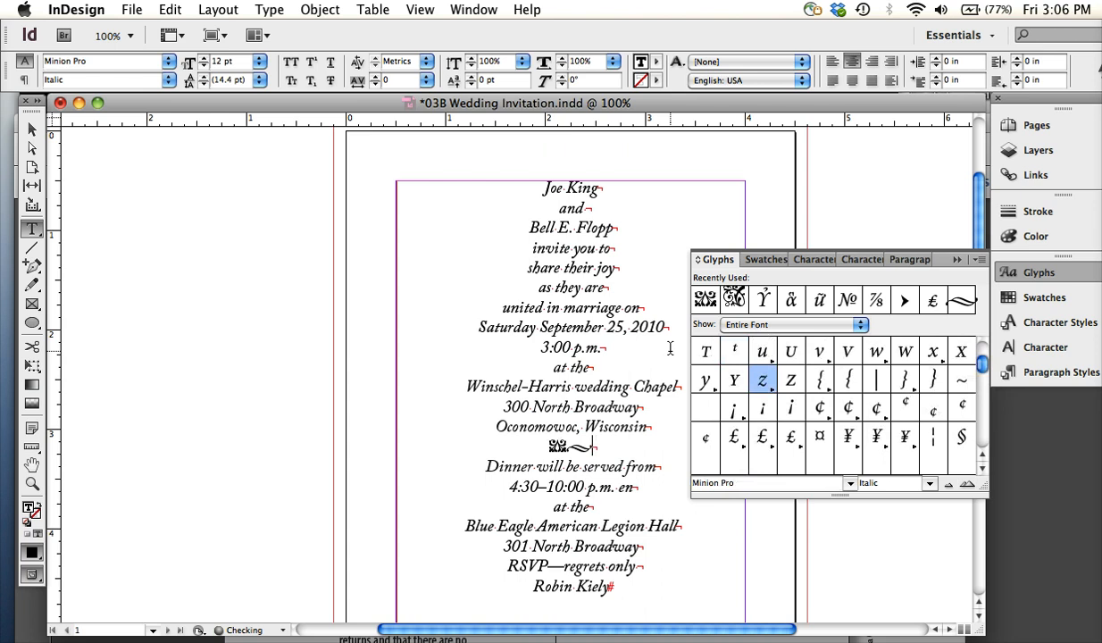
key(super+z)
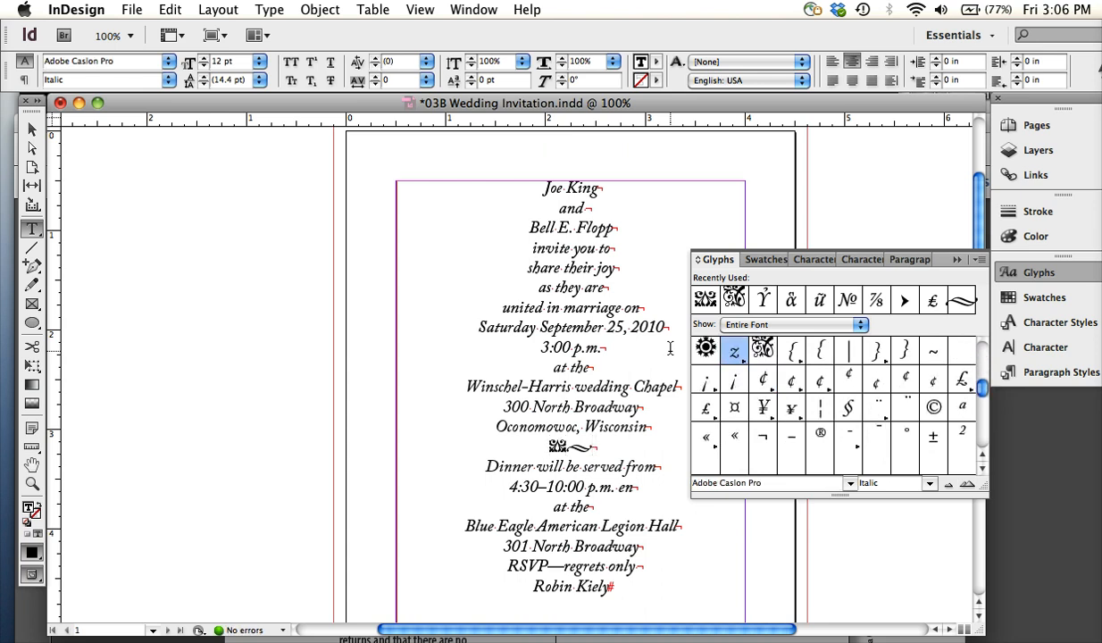
key(super+z)
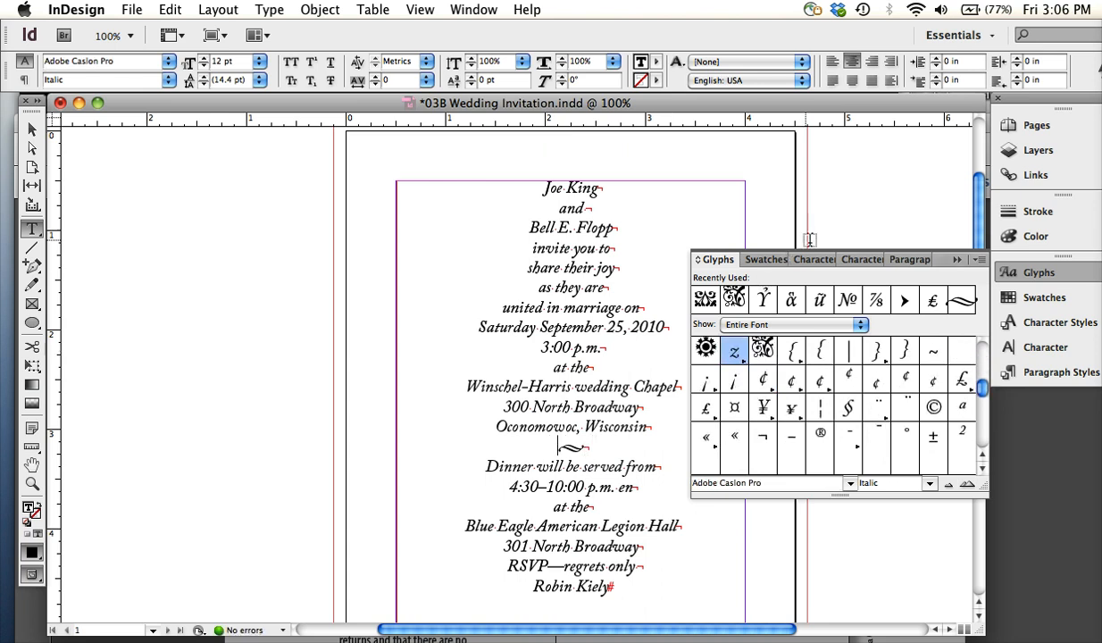
Select the swash ornament to inspect its glyph, close the Glyphs panel and magnify the ornament line to 200%
drag(528, 427, 557, 427)
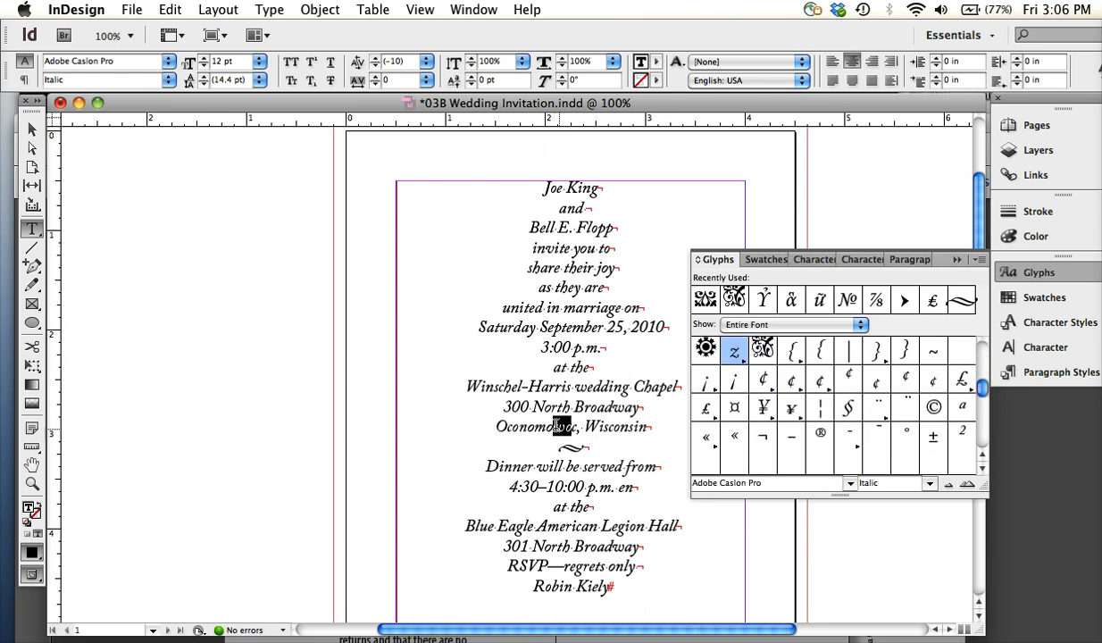
click(568, 425)
double_click(564, 445)
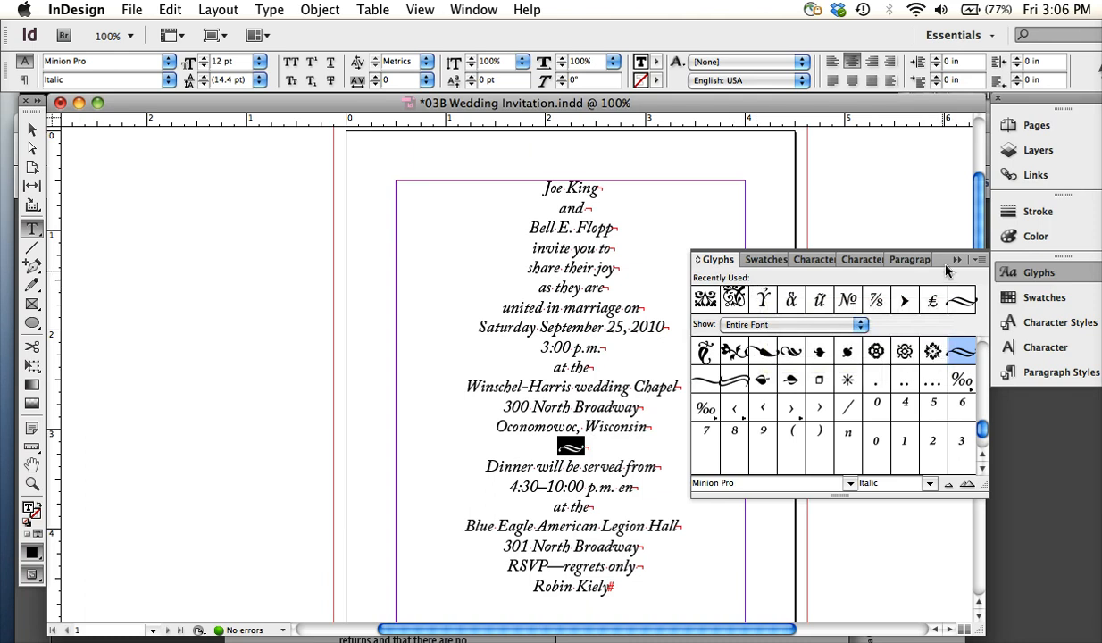
click(956, 259)
click(585, 446)
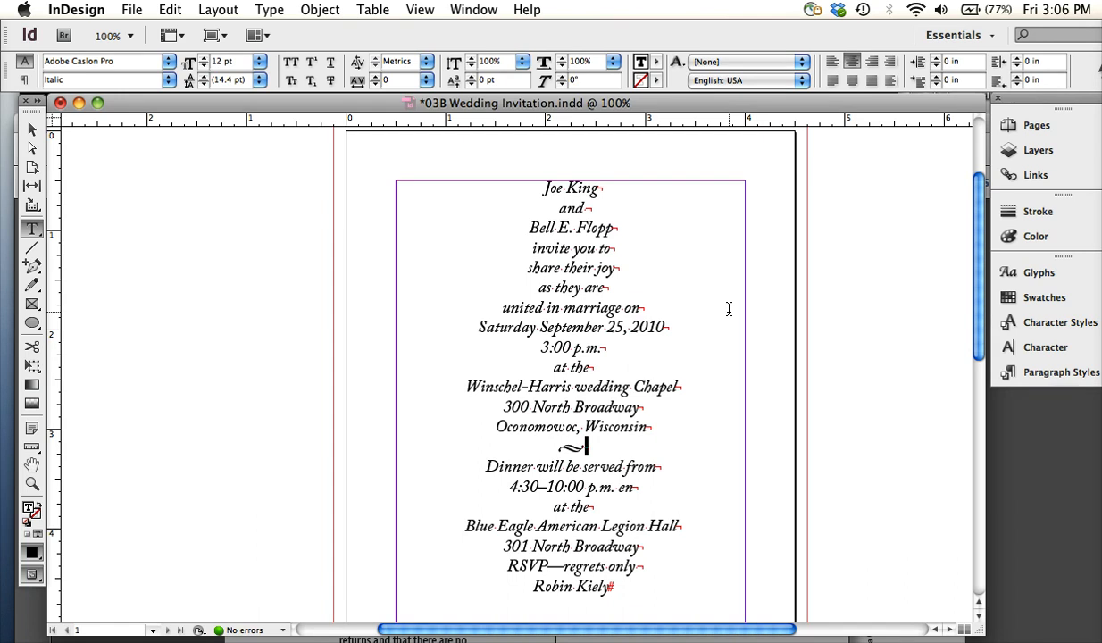
key(super+2)
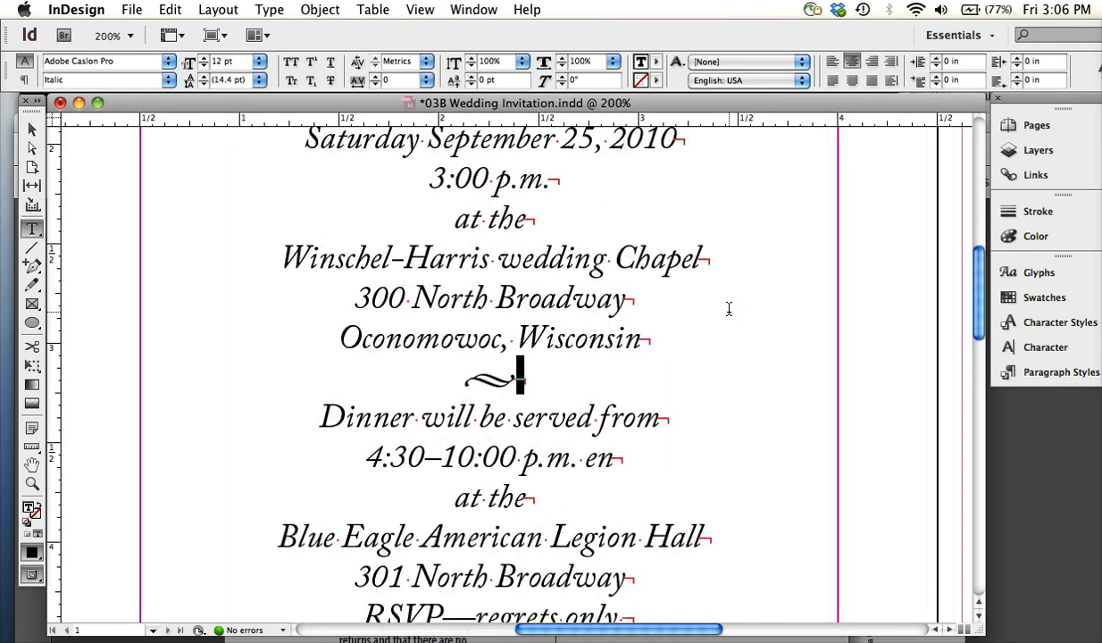